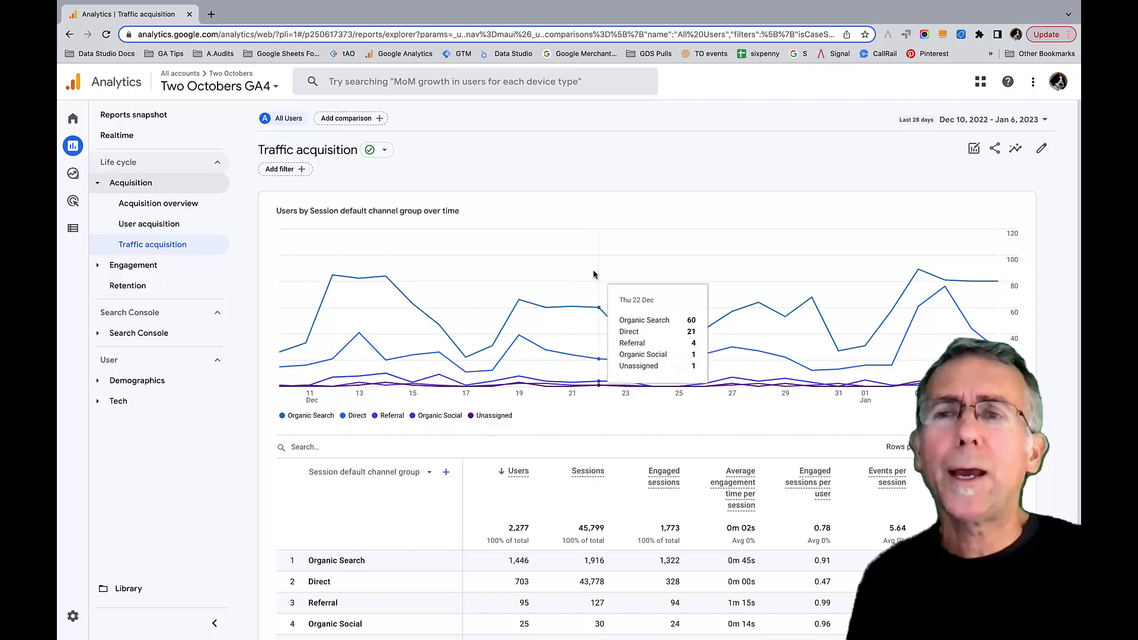
# - Start customizing the Traffic acquisition report by adding a report filter that includes the Country dimension
pyautogui.scroll(-1, 615, 274)
pyautogui.scroll(1, 615, 275)
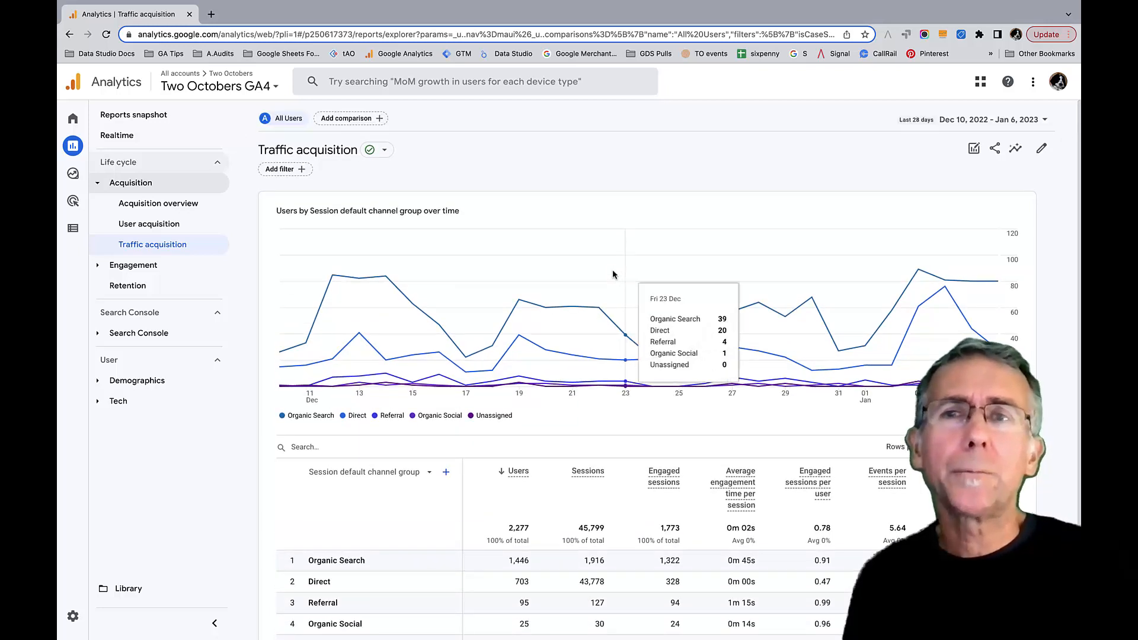
pyautogui.click(1042, 149)
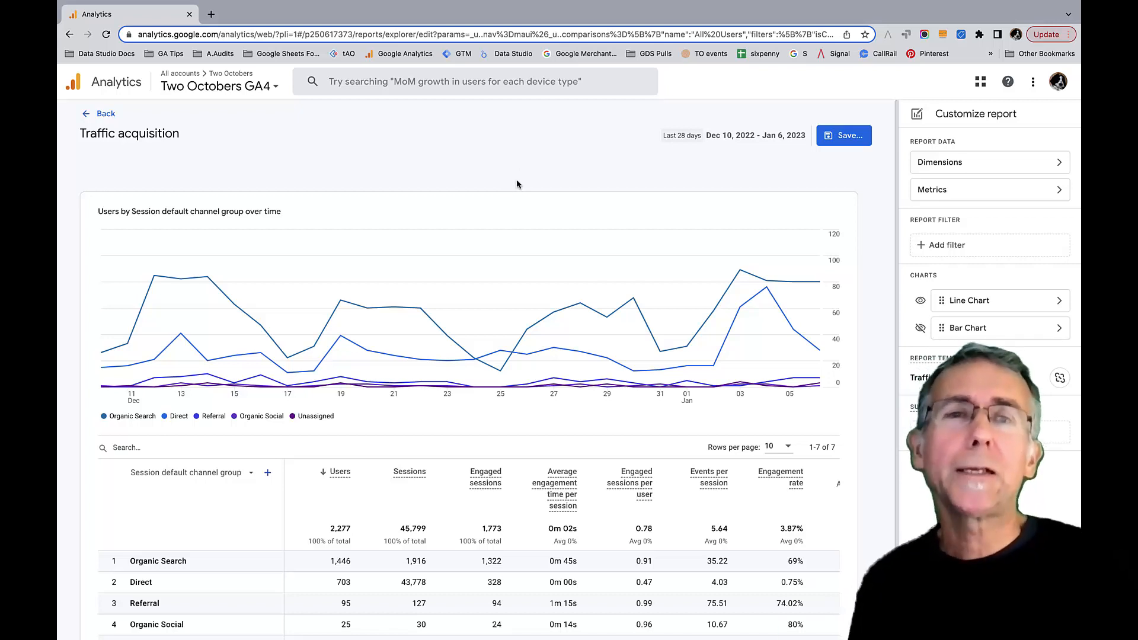
pyautogui.click(957, 250)
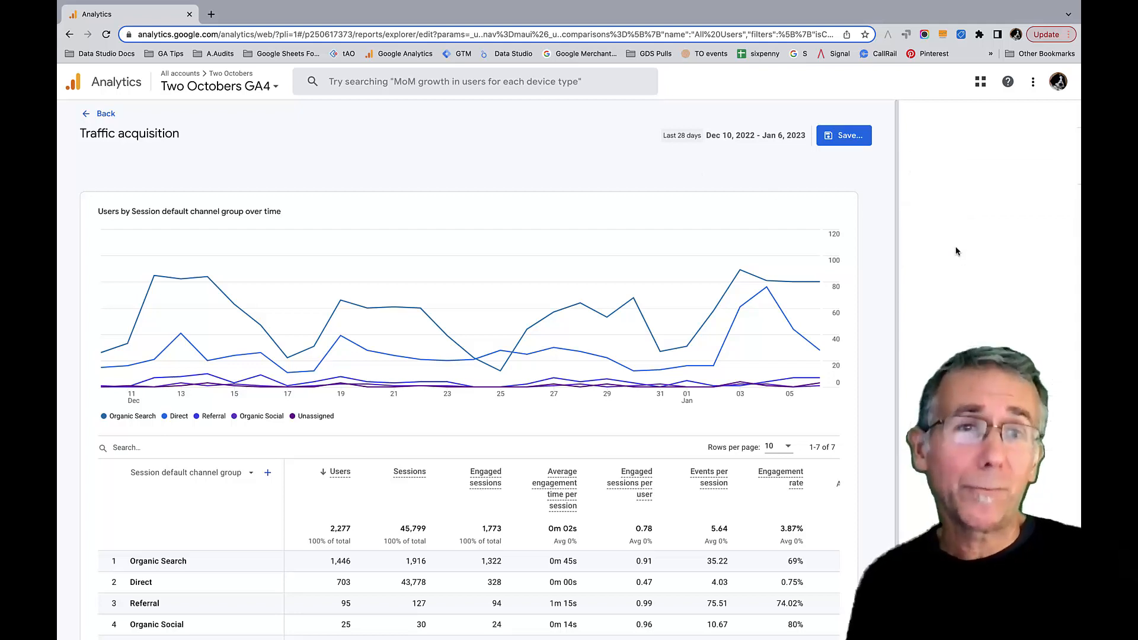
pyautogui.click(964, 208)
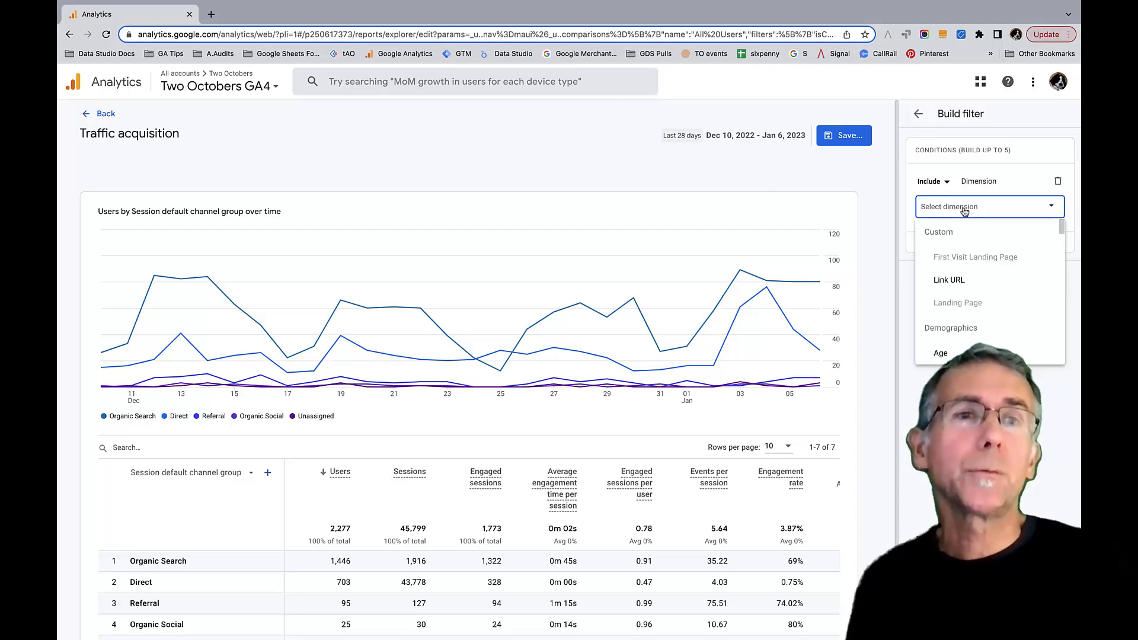
pyautogui.click(965, 208)
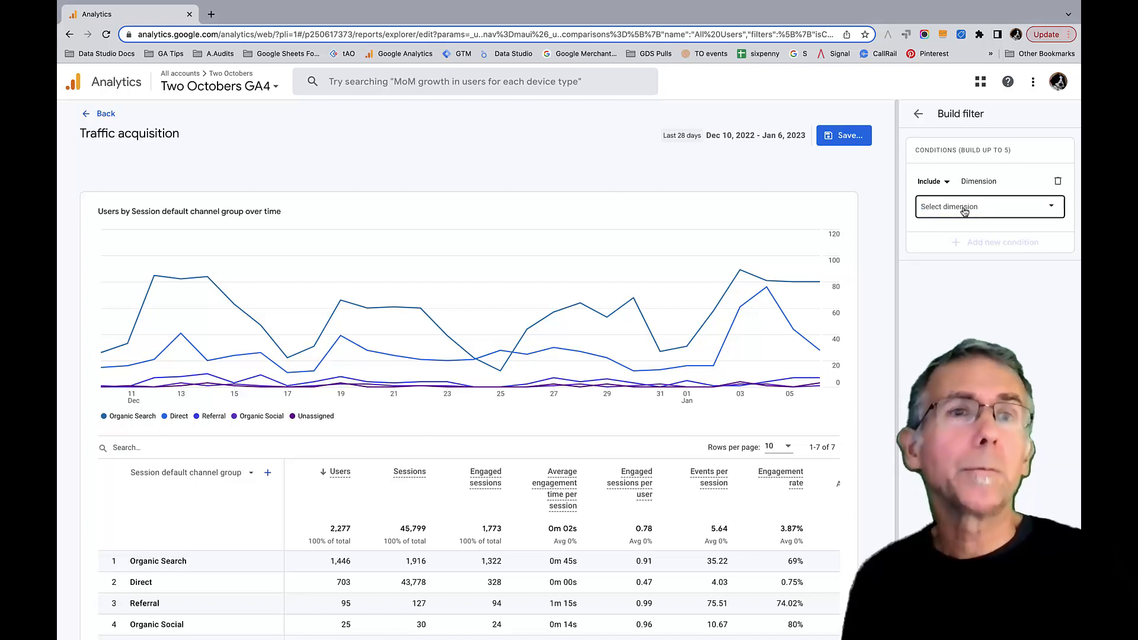
pyautogui.click(965, 209)
pyautogui.write('C')
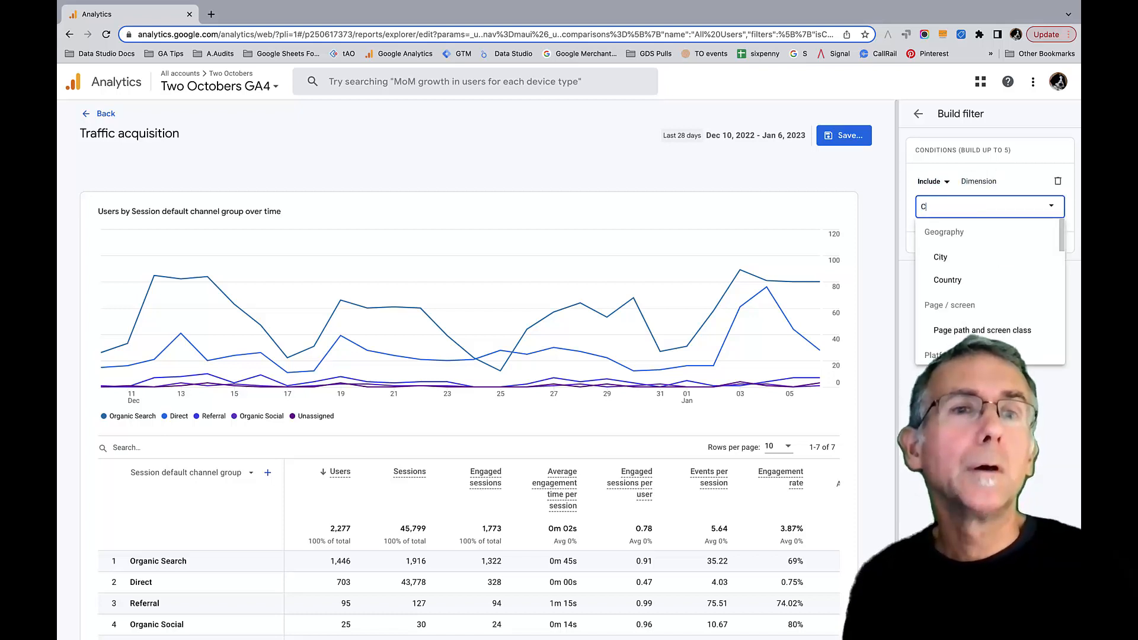
pyautogui.click(953, 281)
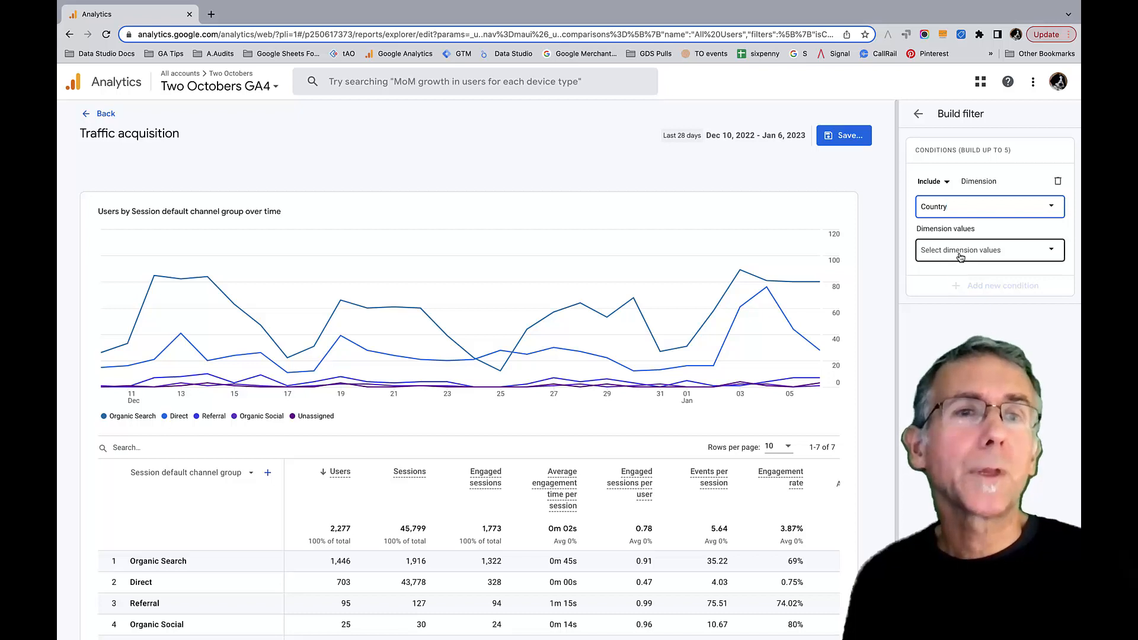
# - Set the Country filter's dimension value to United States and apply the filter to the report
pyautogui.click(960, 252)
pyautogui.click(936, 273)
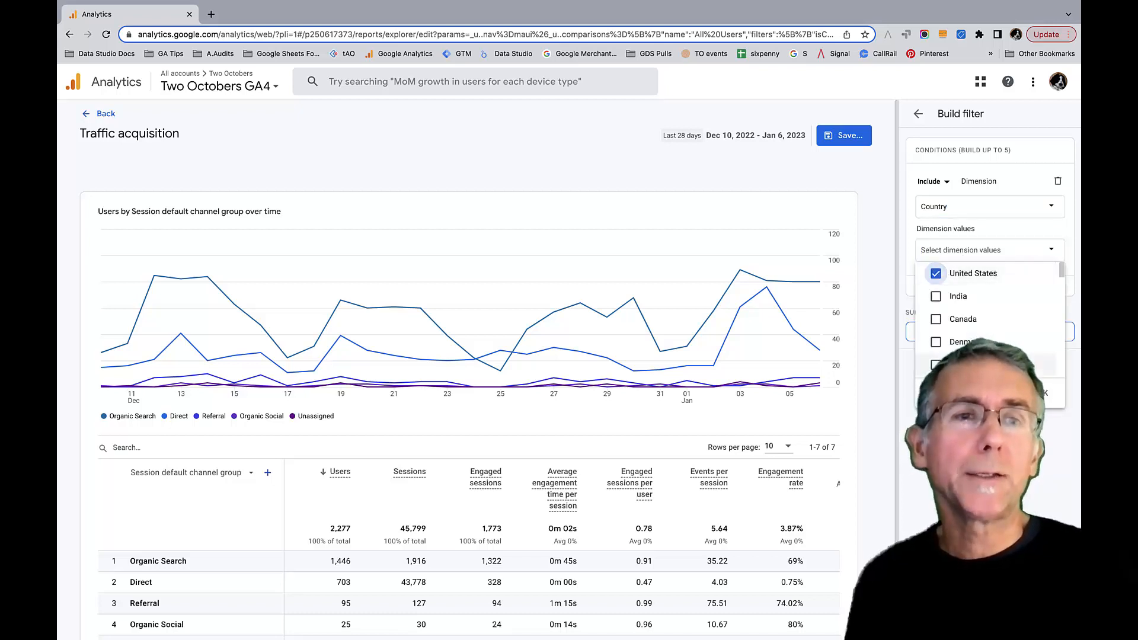
pyautogui.click(1043, 395)
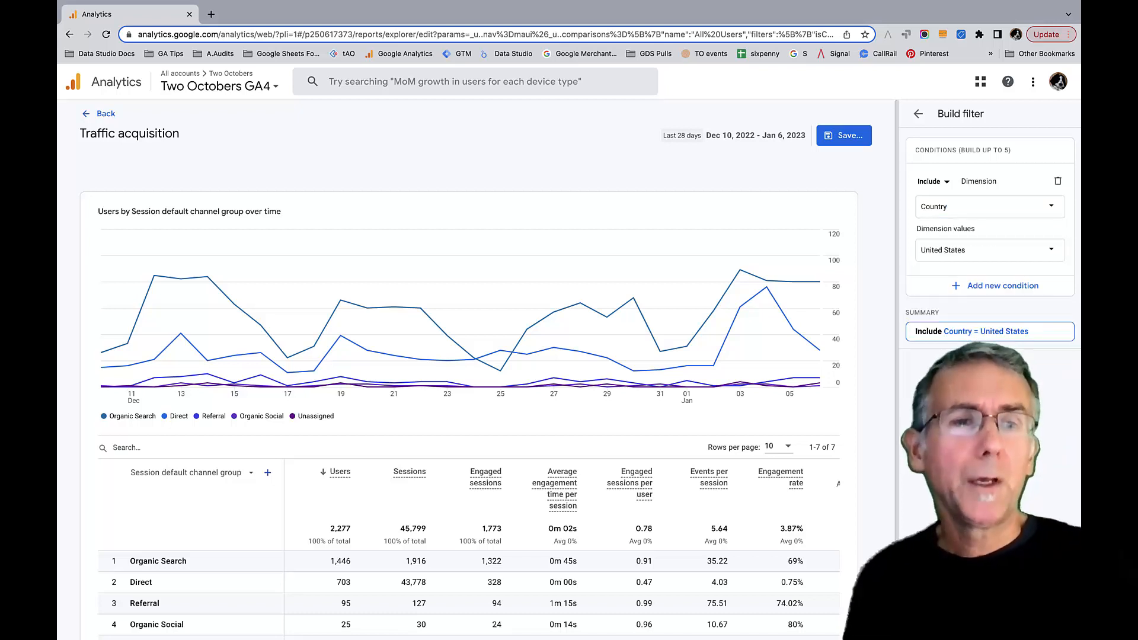
pyautogui.click(1051, 621)
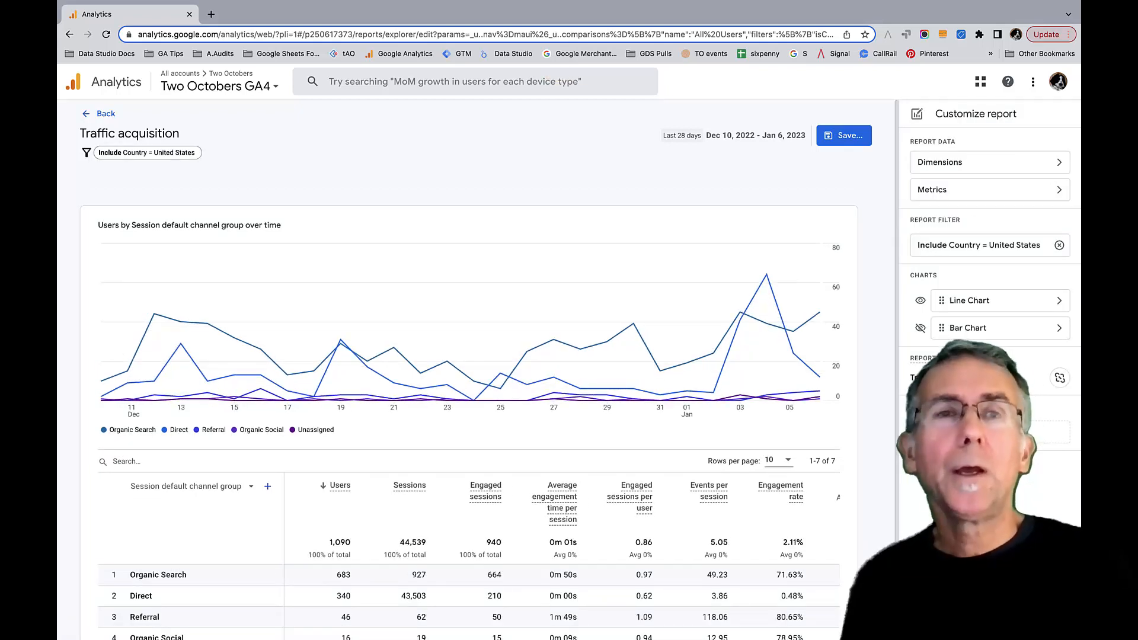
# - Save the filtered report as a new report named "Traffic acquisition - US Only"
pyautogui.scroll(-1, 848, 133)
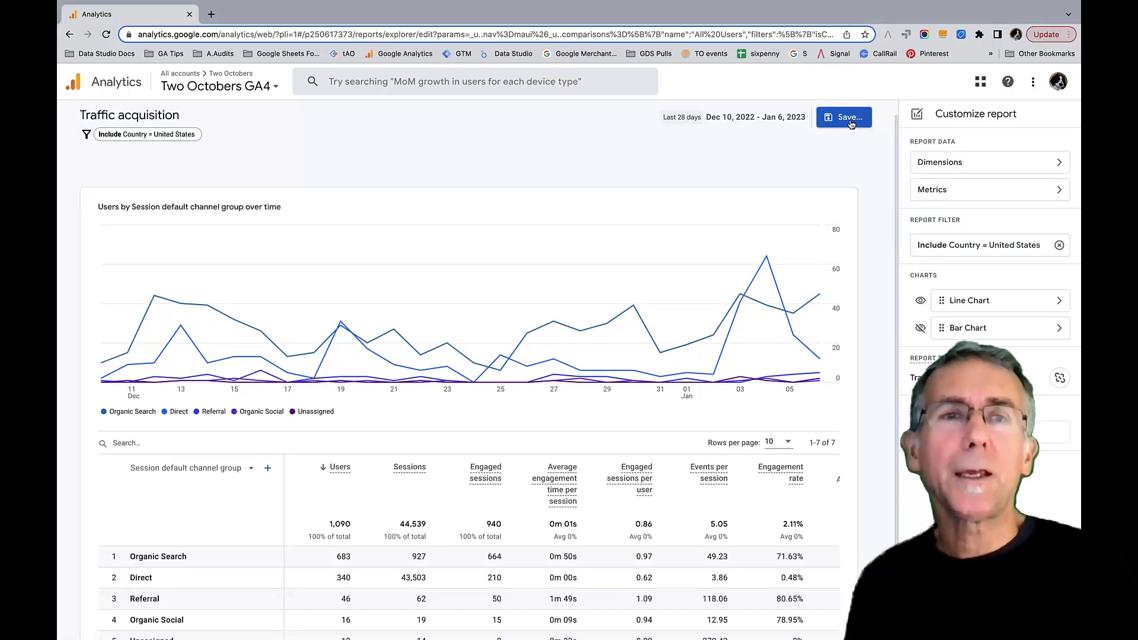
pyautogui.click(852, 120)
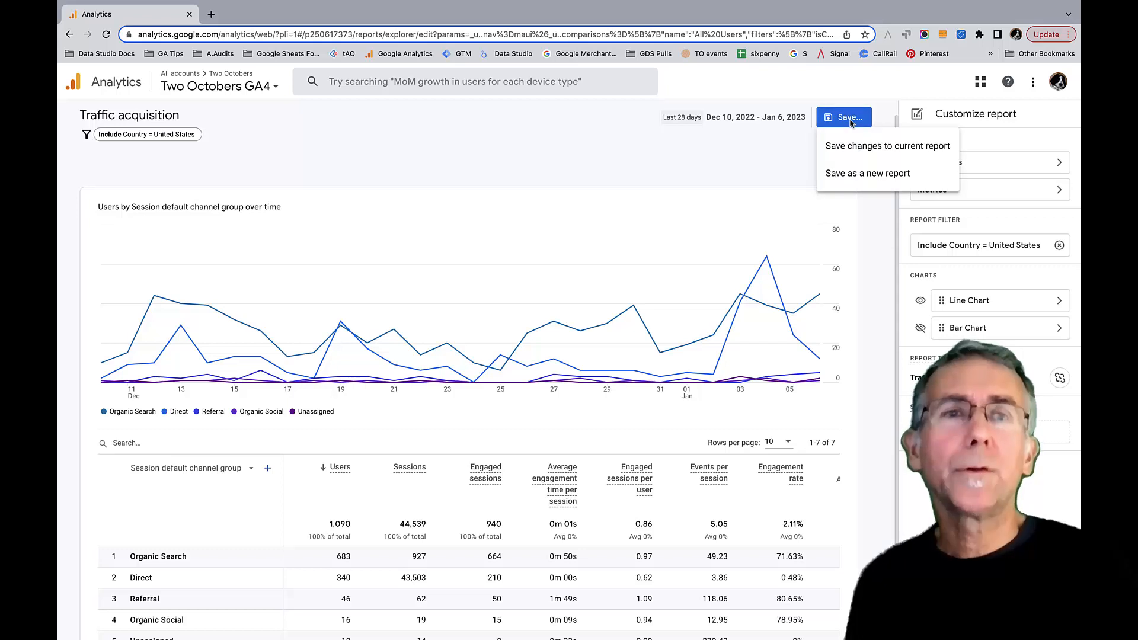
pyautogui.click(869, 175)
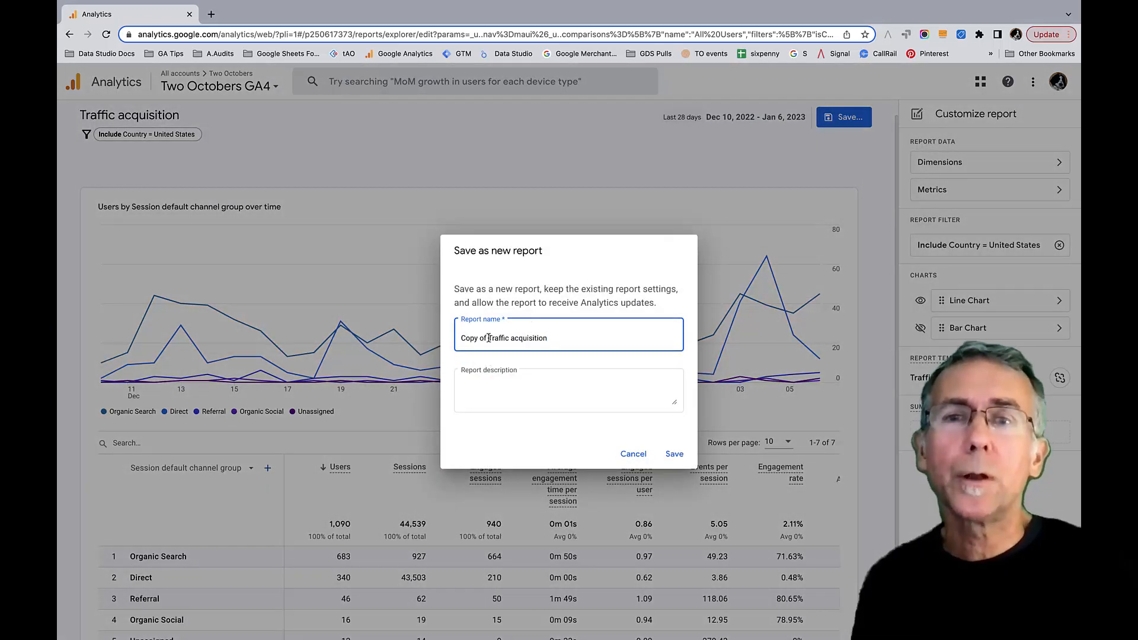
pyautogui.moveTo(489, 338); pyautogui.dragTo(448, 339)
pyautogui.press('BackSpace')
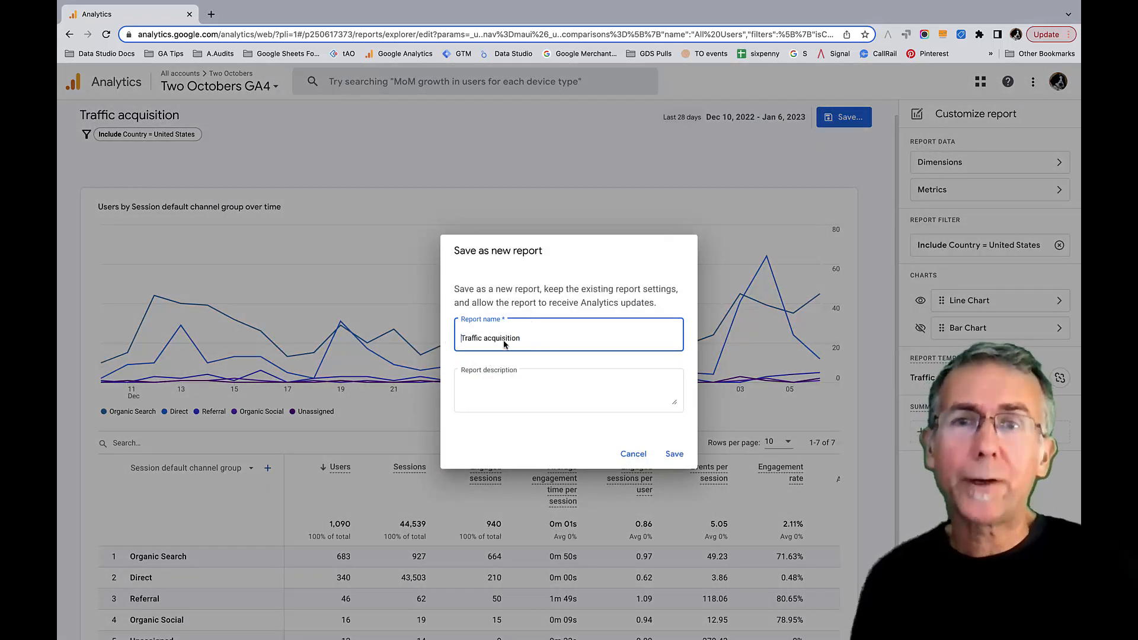
pyautogui.click(551, 338)
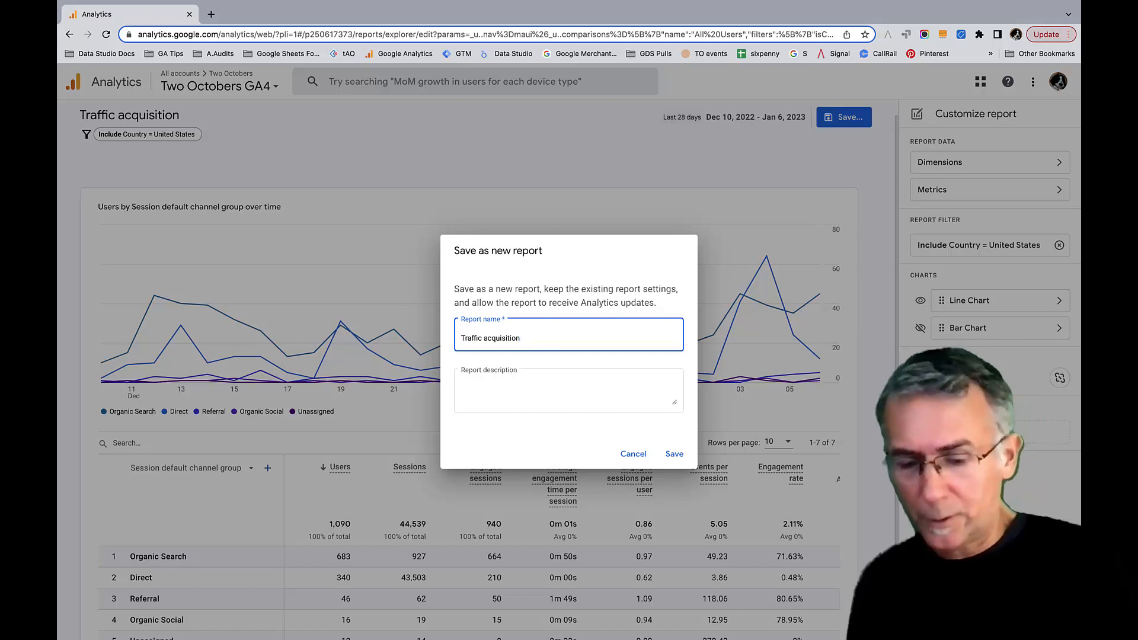
pyautogui.write('- ')
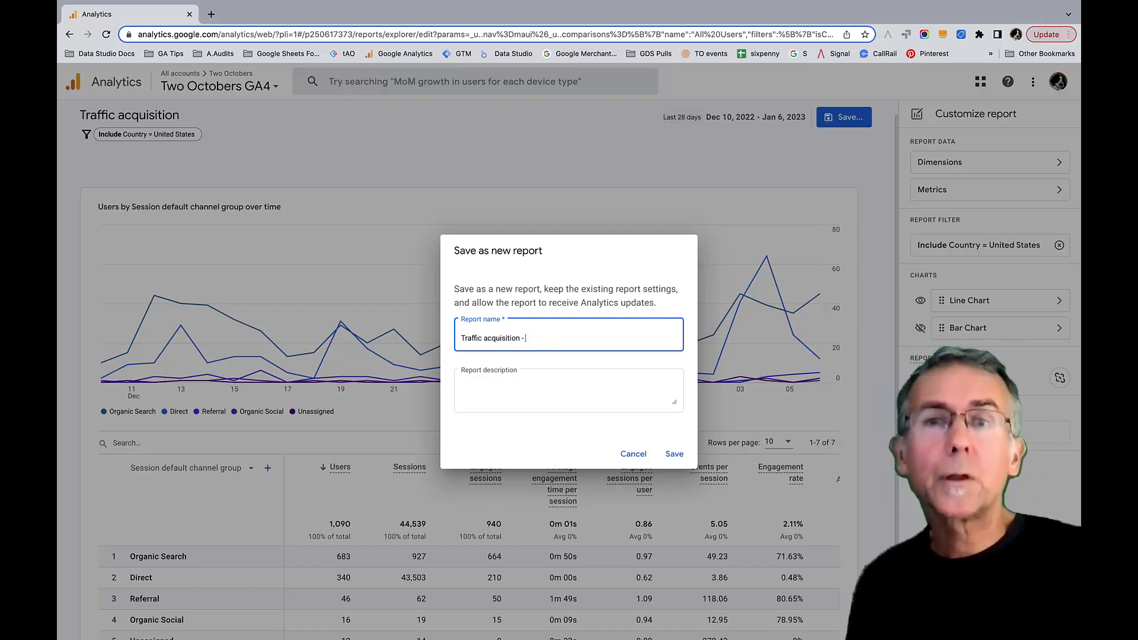
pyautogui.write('US O')
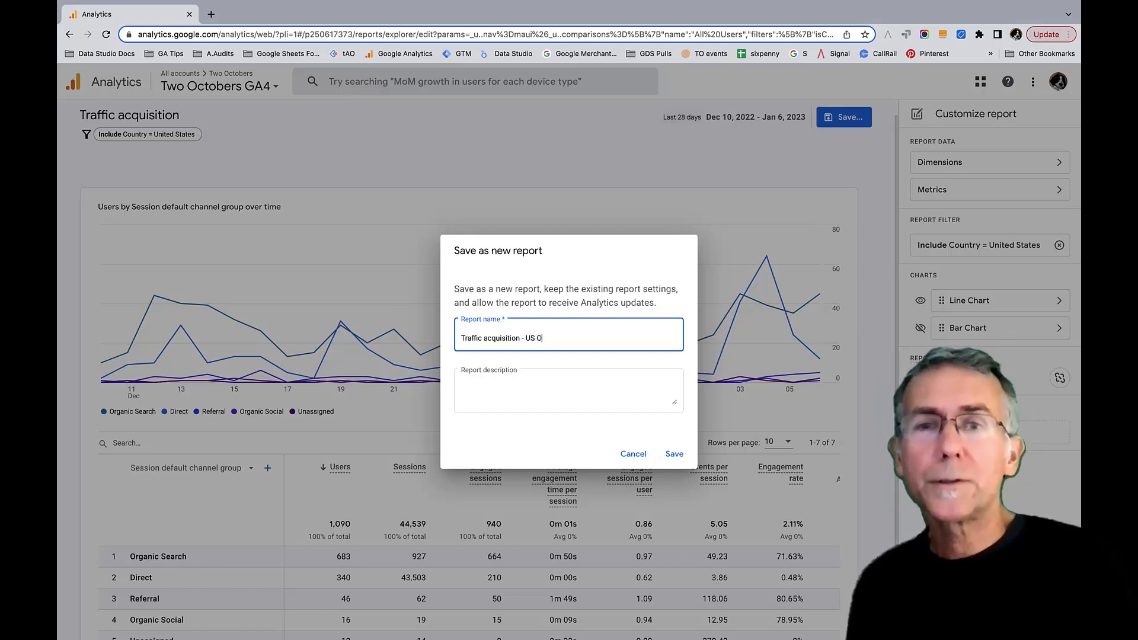
pyautogui.write('nly')
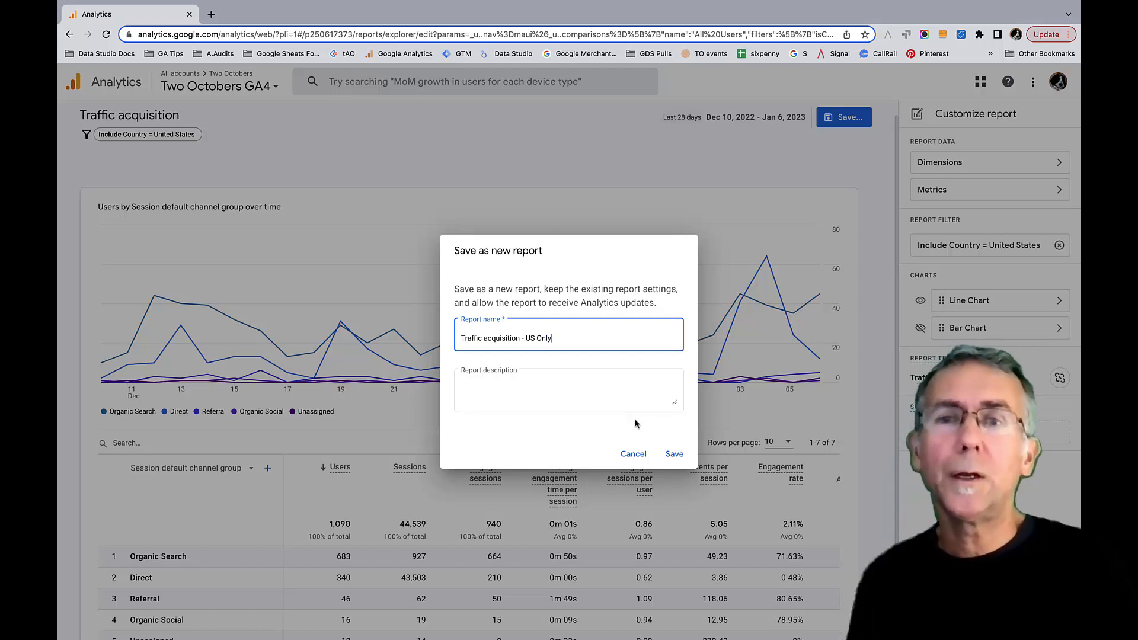
pyautogui.click(674, 455)
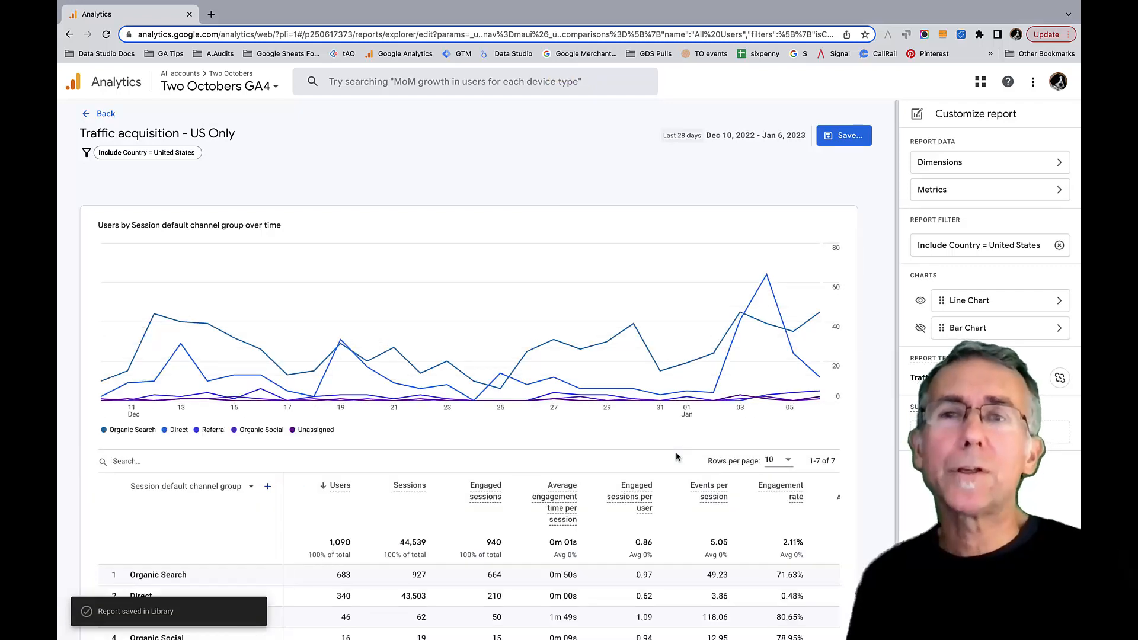
# - Leave the report editor, return to the reports section and open the report Library
pyautogui.click(98, 115)
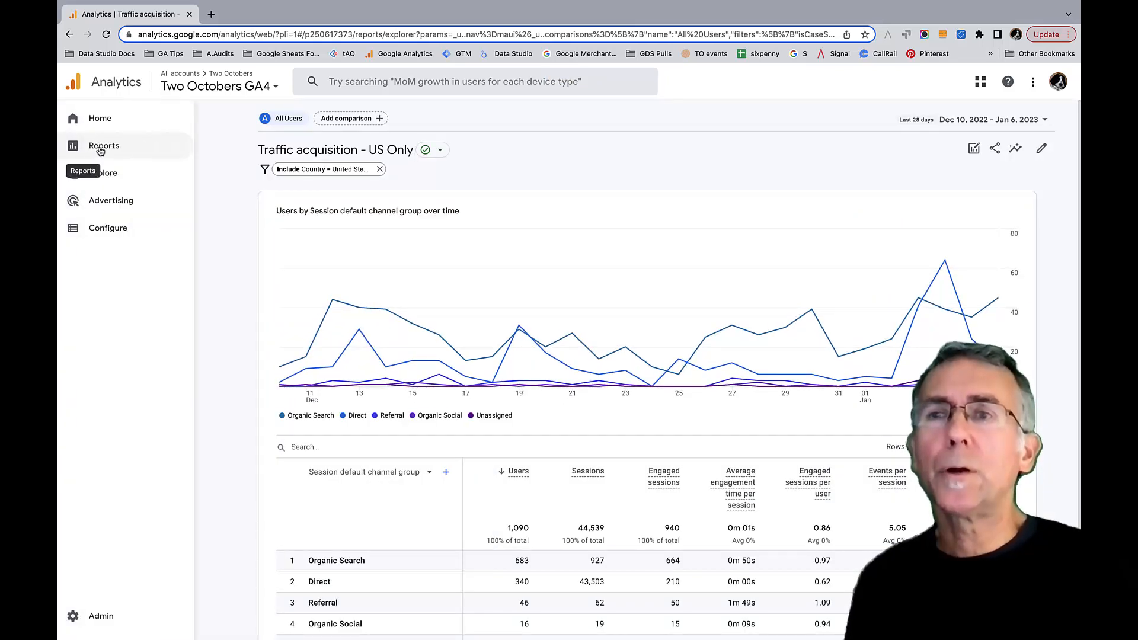
pyautogui.click(99, 151)
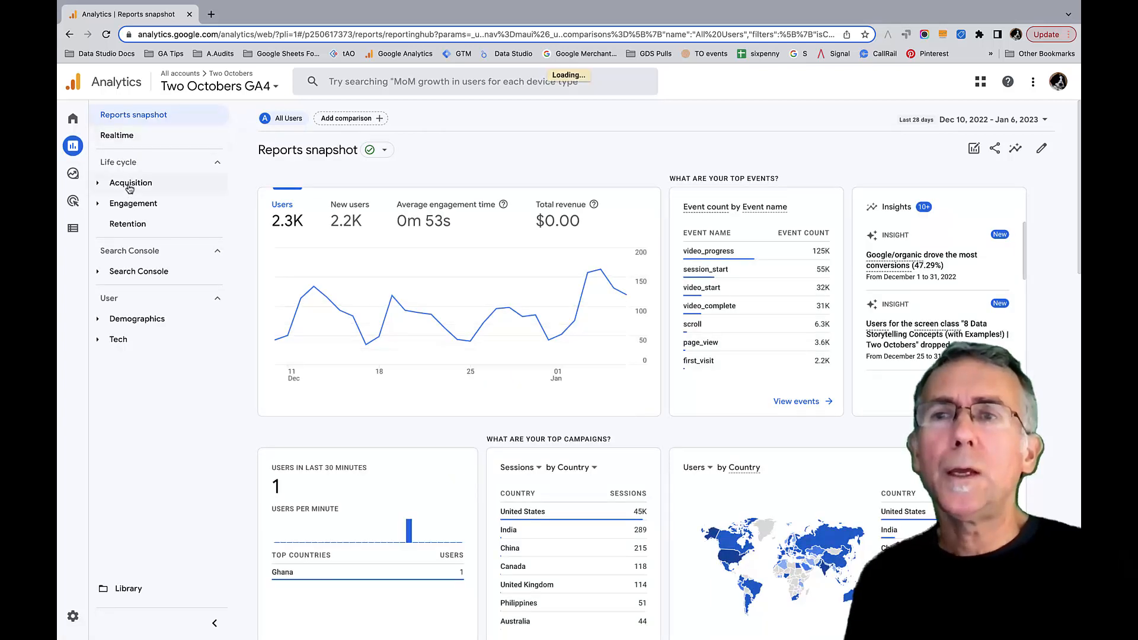
pyautogui.click(102, 182)
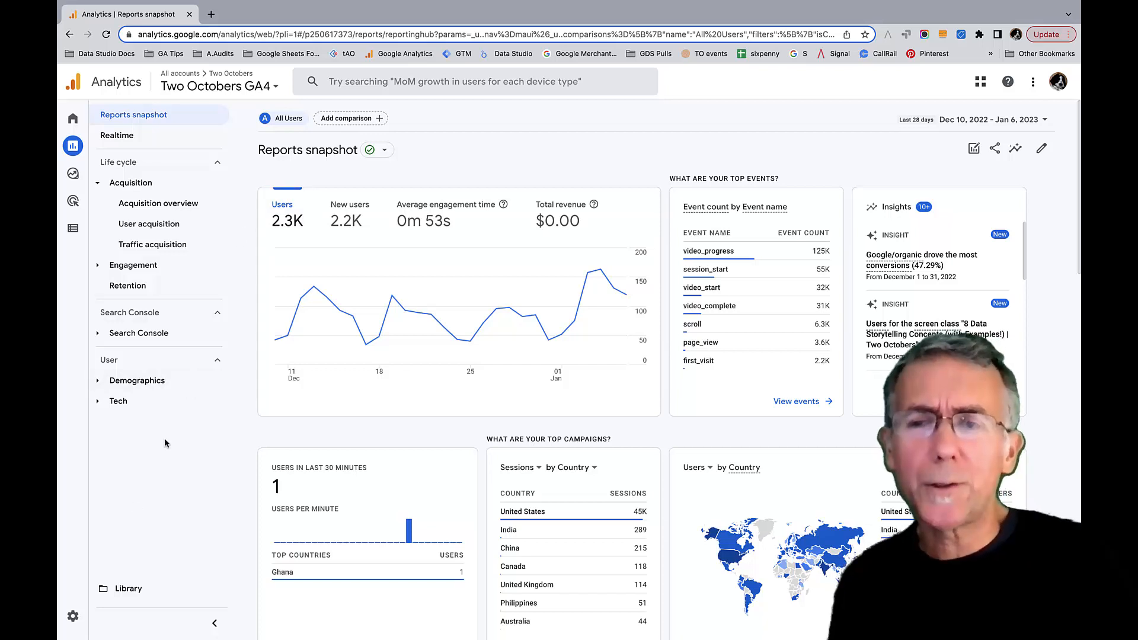
pyautogui.click(124, 595)
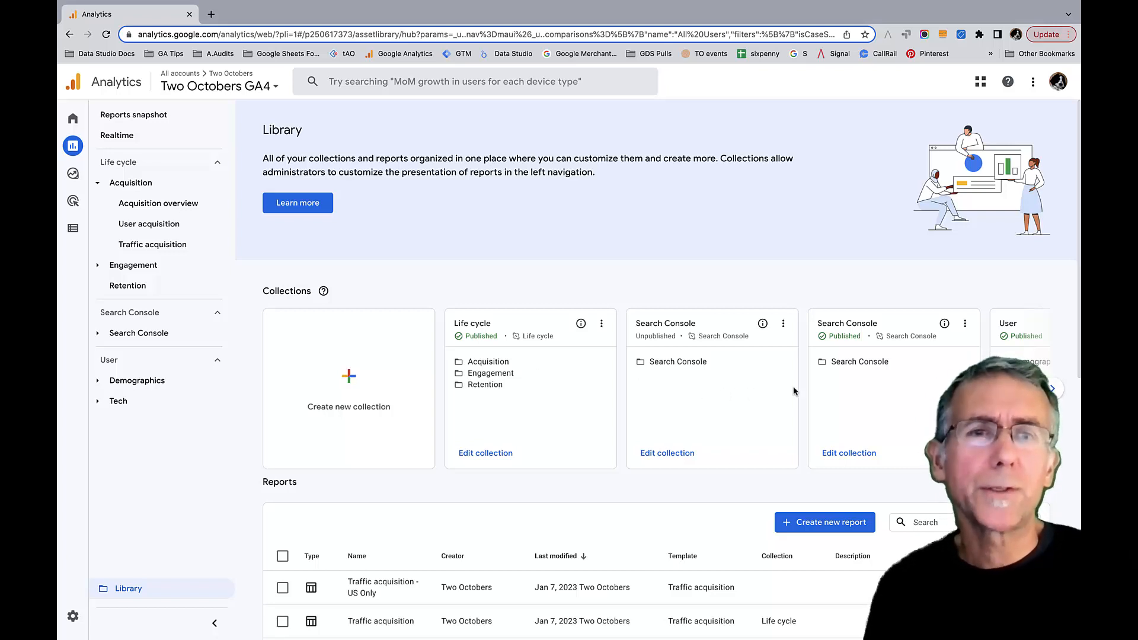
# - Start a new report collection from the Blank option
pyautogui.click(1055, 390)
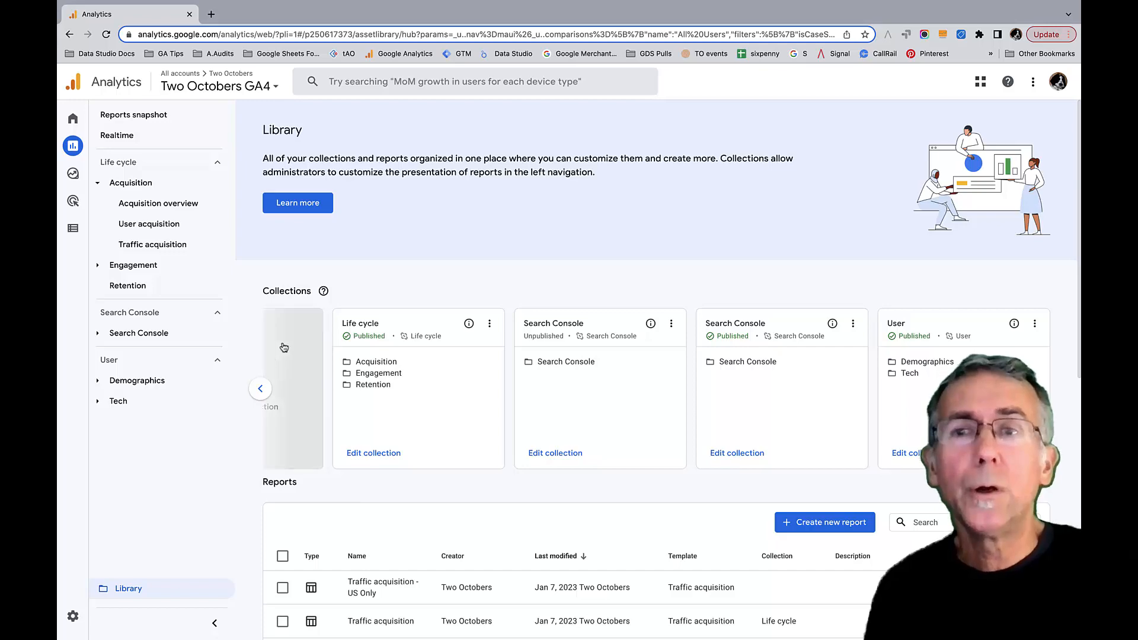
pyautogui.click(283, 380)
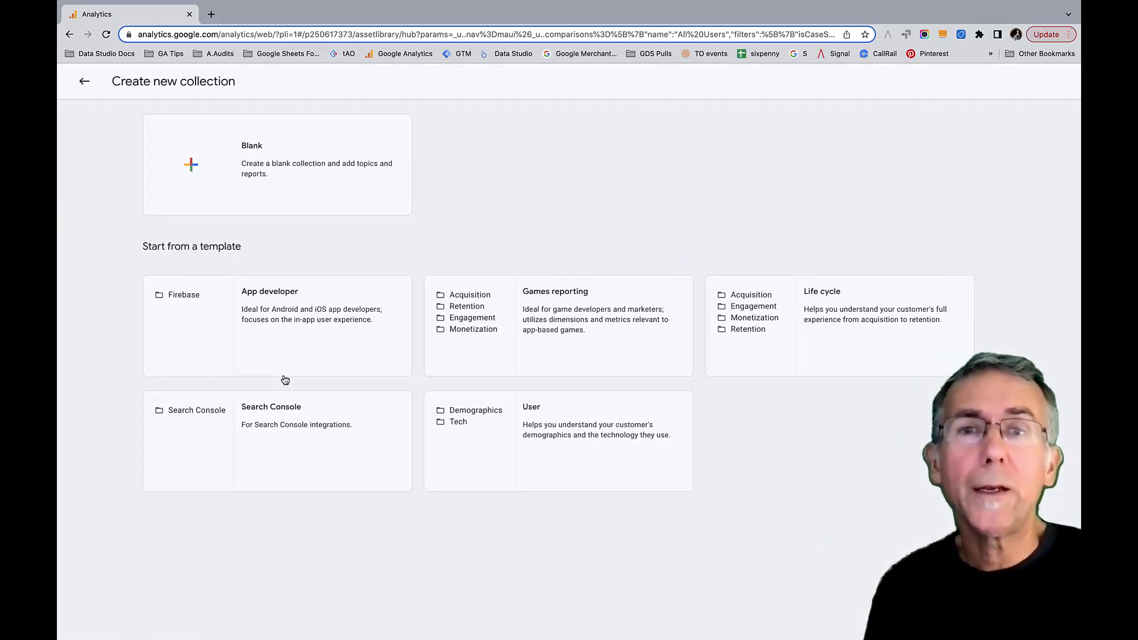
pyautogui.click(210, 164)
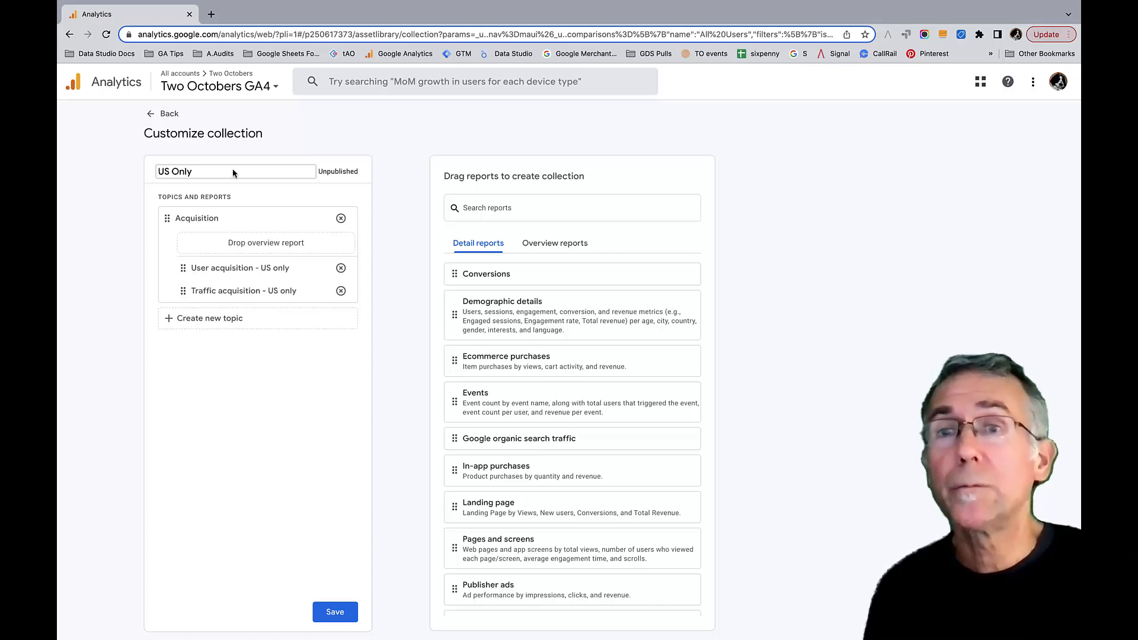
# - Replace both reports under the US Only collection's Acquisition topic with the Traffic acquisition - US Only detail report and save the collection
pyautogui.click(341, 269)
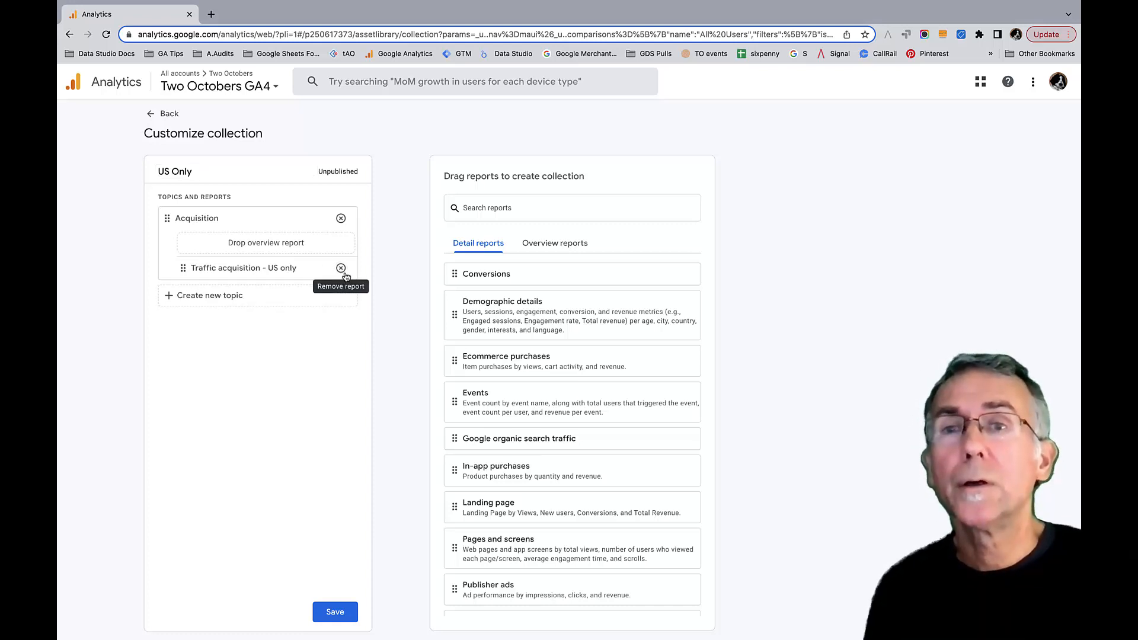
pyautogui.click(342, 270)
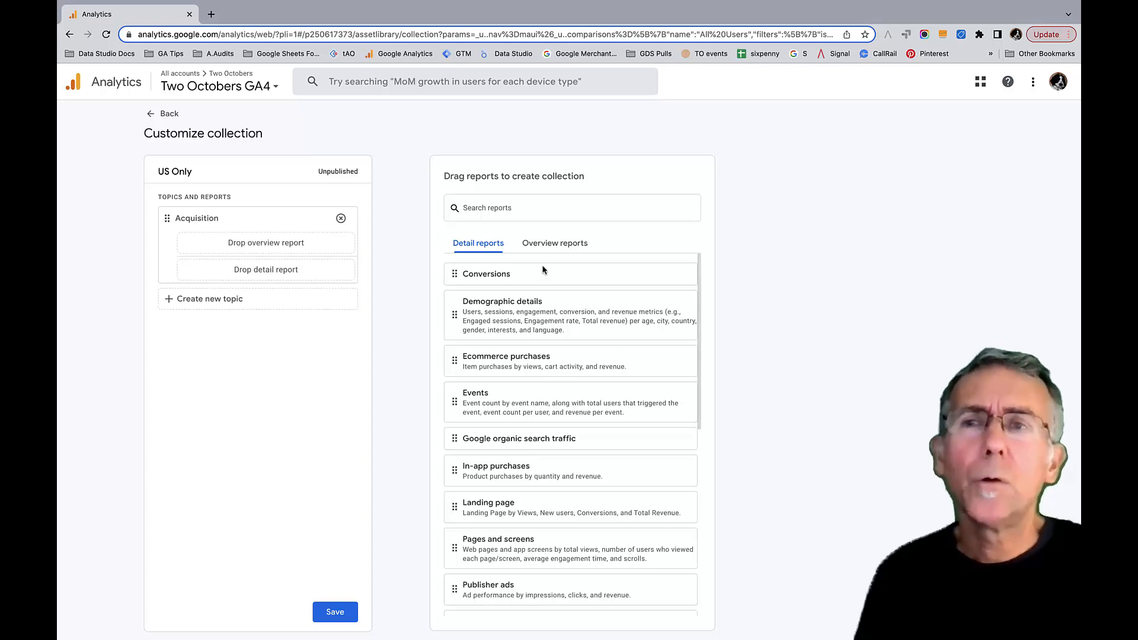
pyautogui.click(558, 208)
pyautogui.write('US')
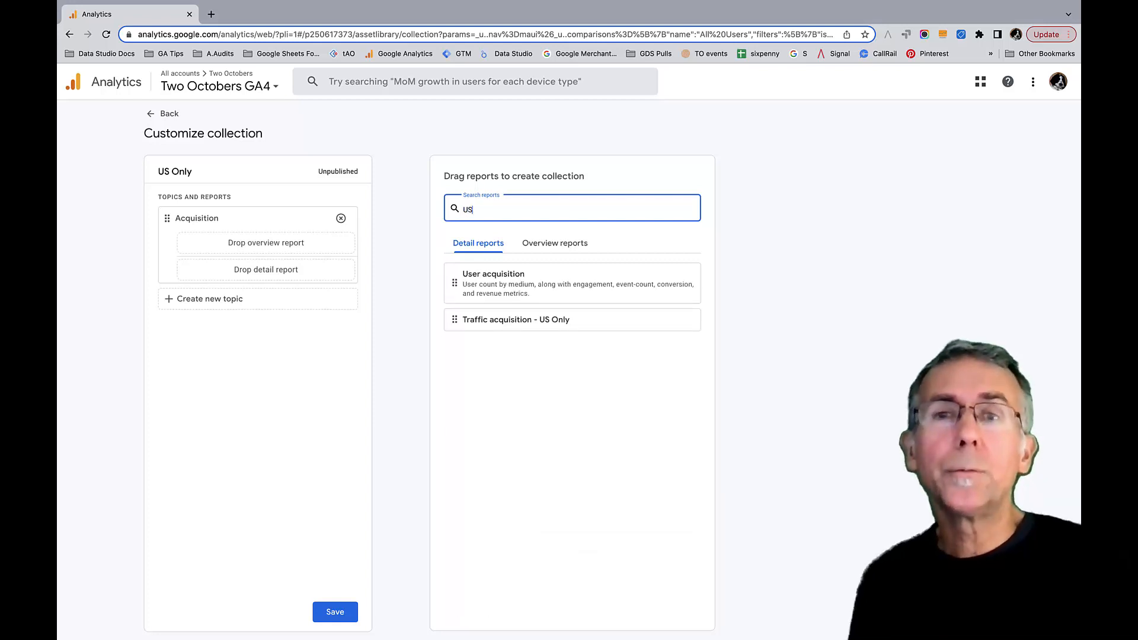
pyautogui.click(454, 322)
pyautogui.moveTo(454, 322); pyautogui.dragTo(212, 277)
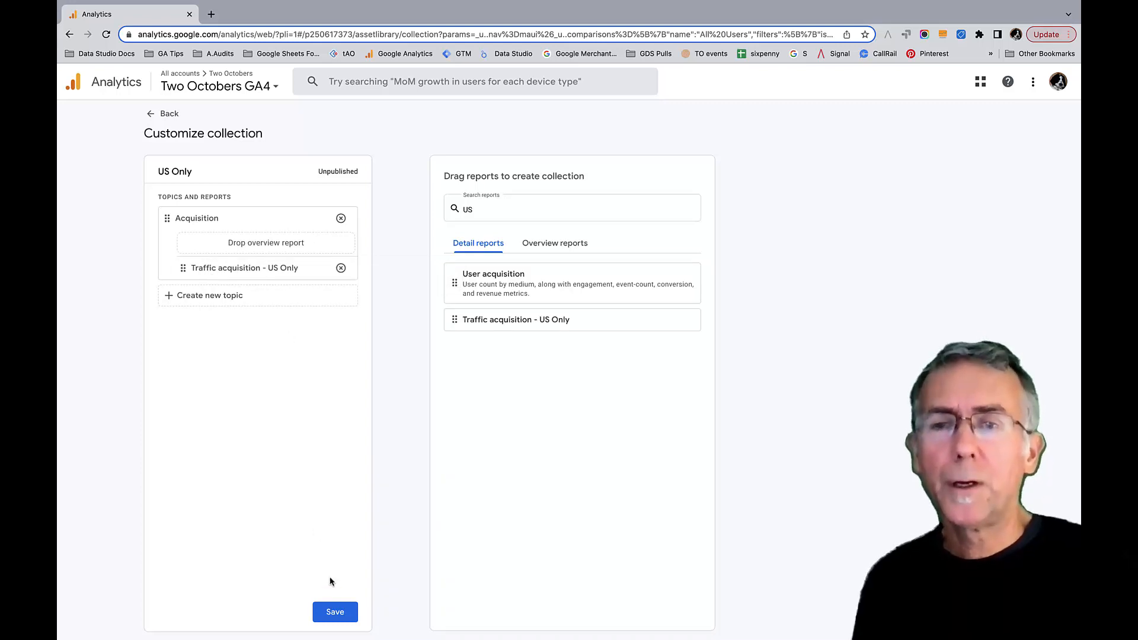
pyautogui.click(334, 615)
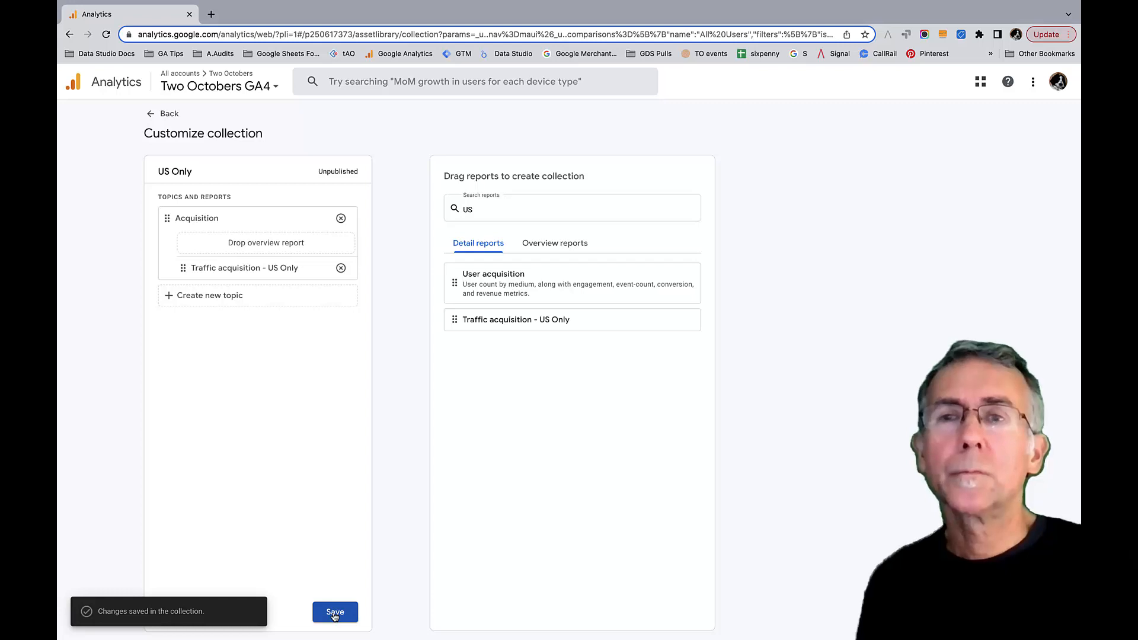
# - Return to the Library and publish the US Only collection
pyautogui.click(161, 117)
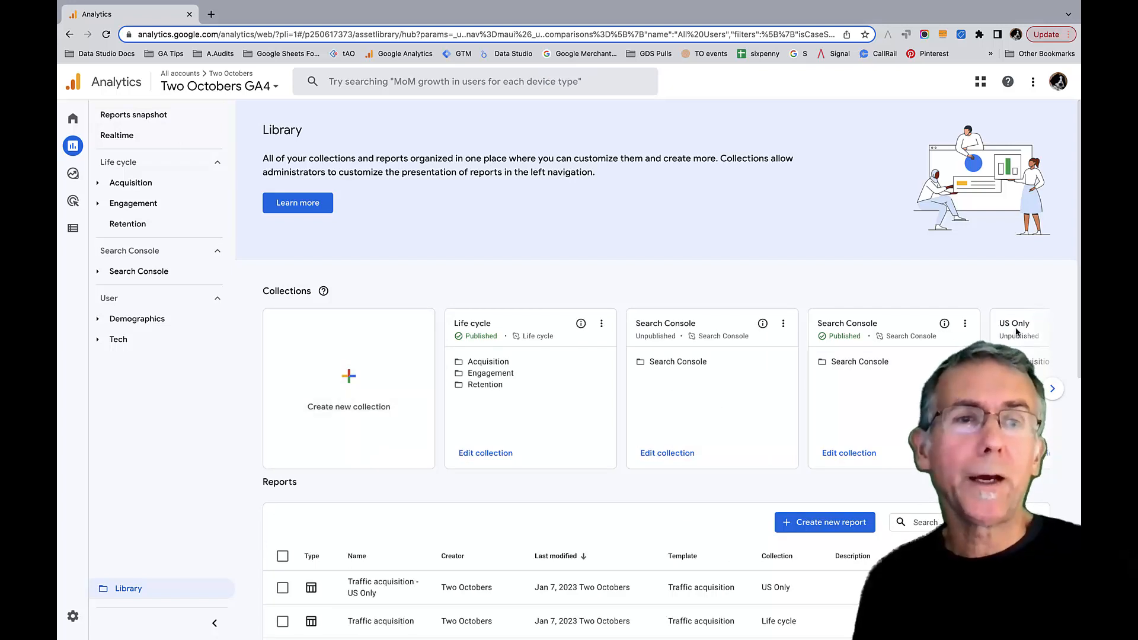
pyautogui.click(1055, 390)
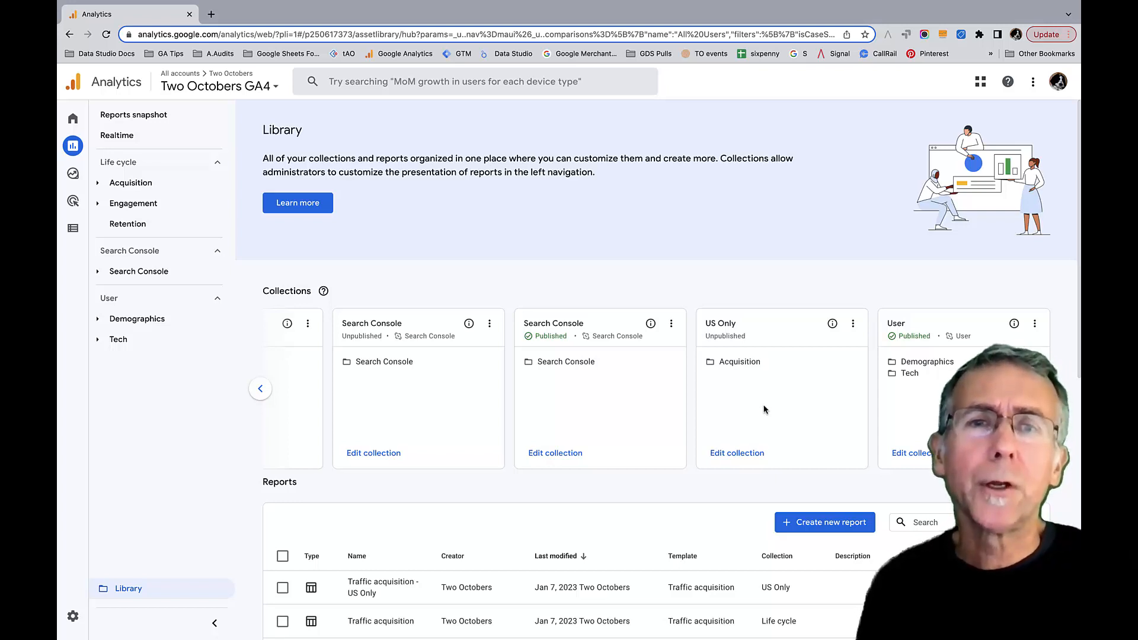
pyautogui.click(854, 325)
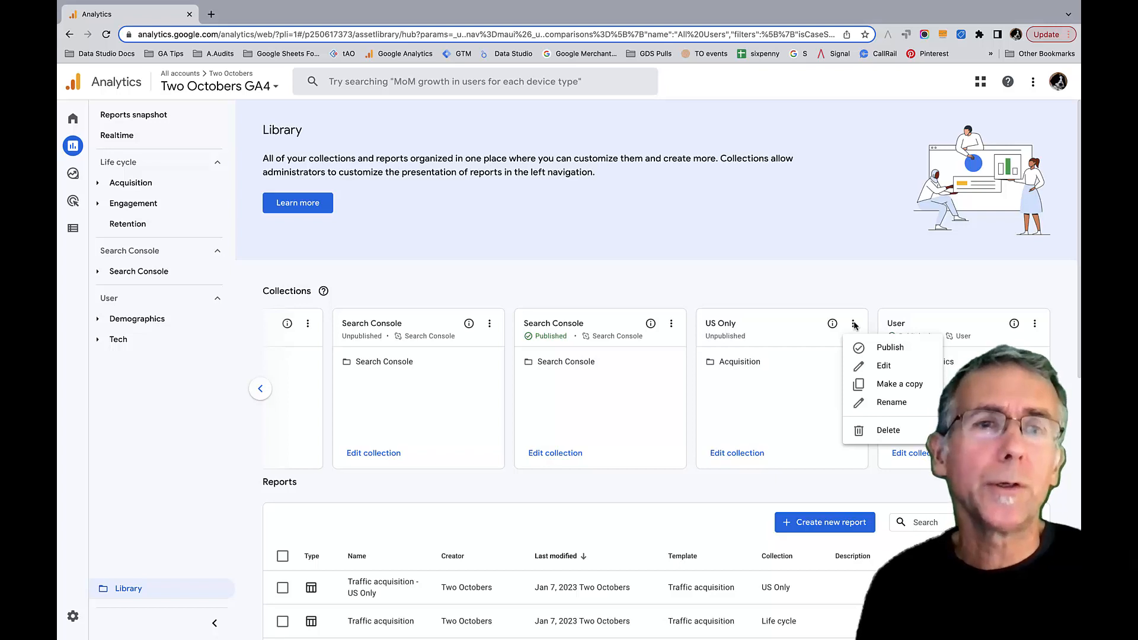
pyautogui.click(888, 349)
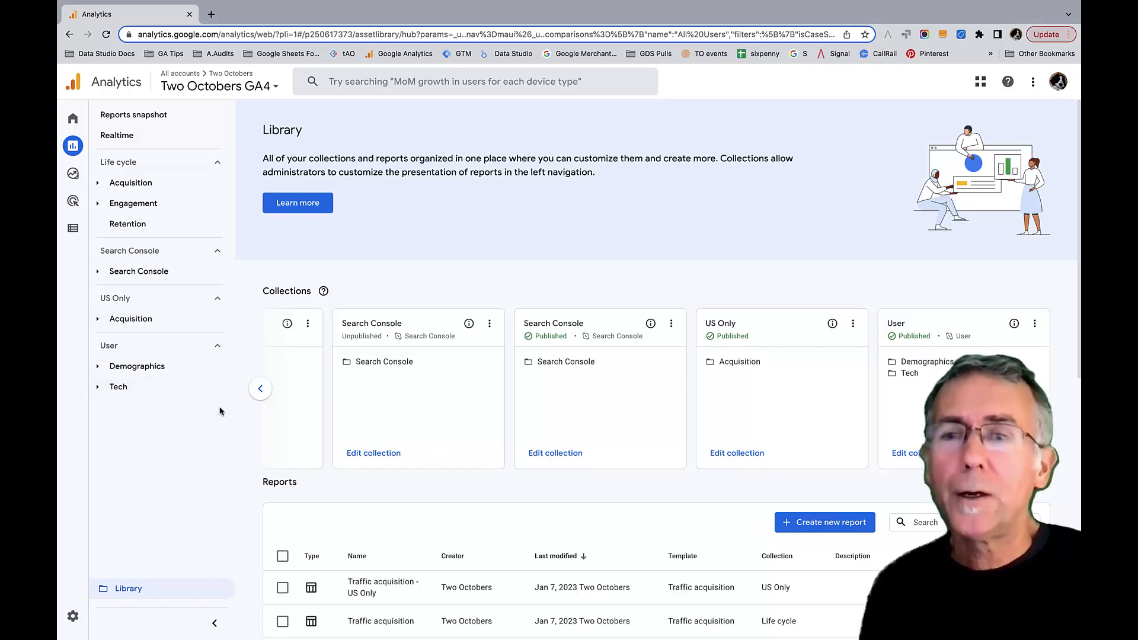
# - Open the Traffic acquisition - US Only report under the US Only collection's Acquisition topic
pyautogui.click(131, 319)
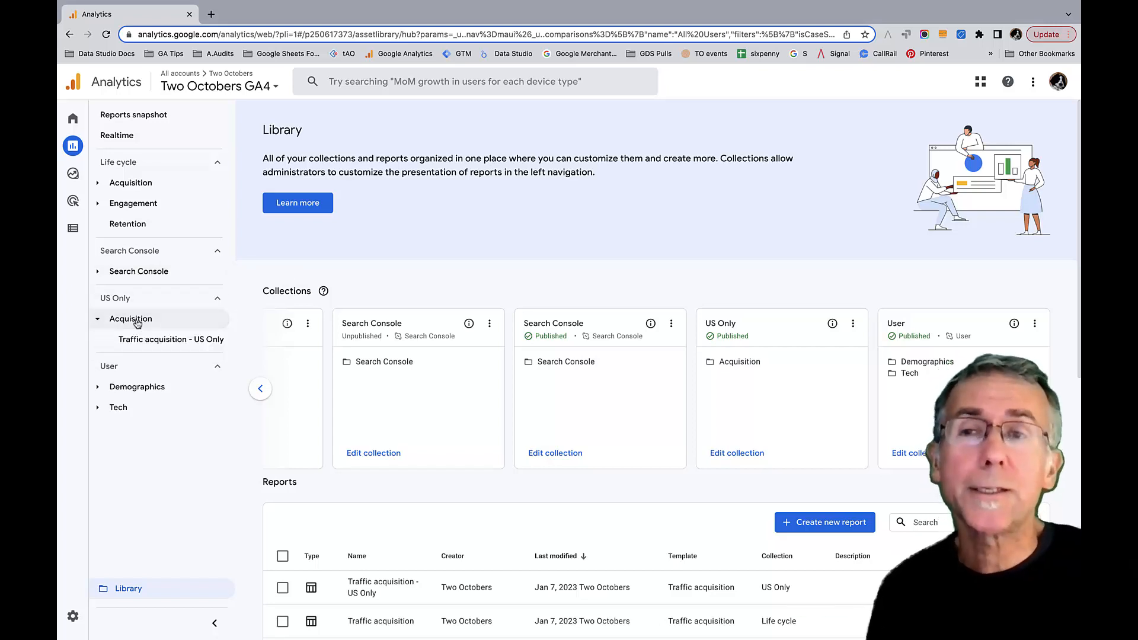
pyautogui.click(159, 344)
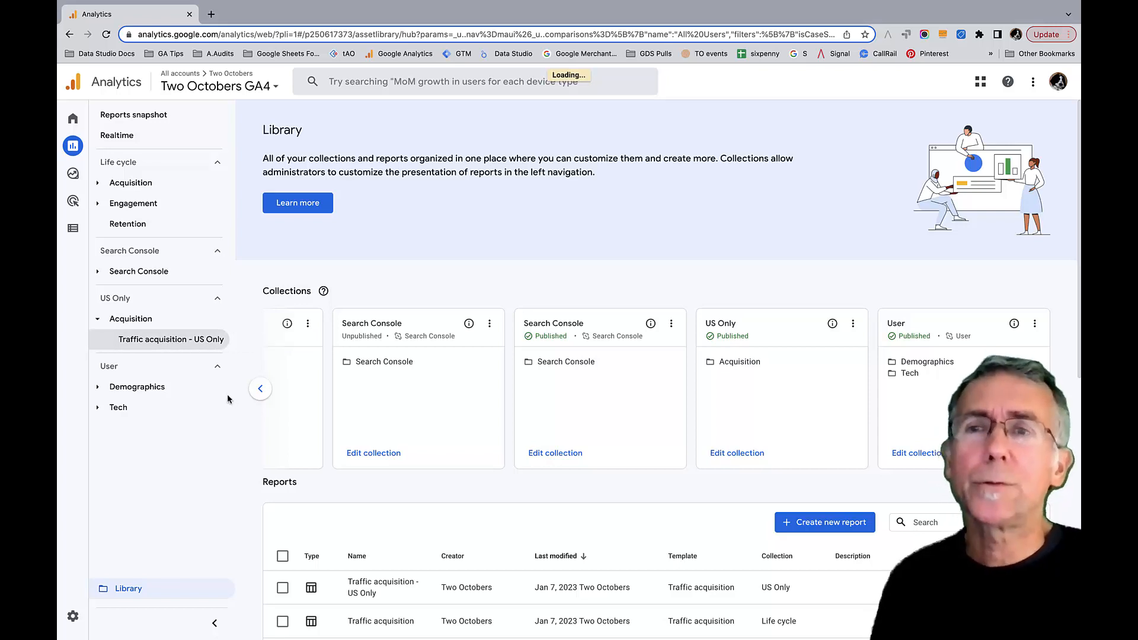